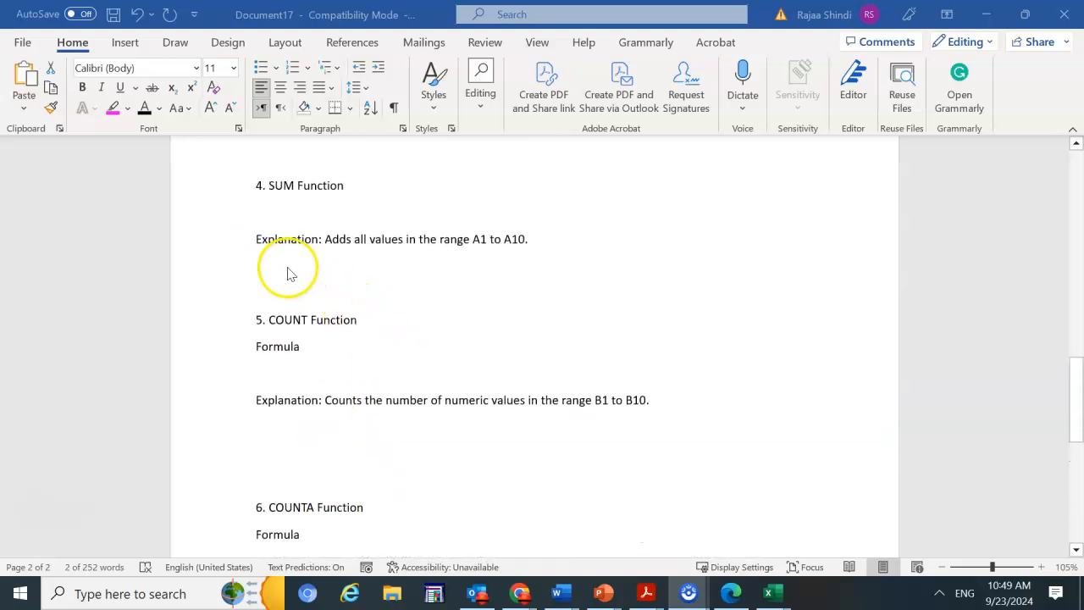
# Step: Write the formula =sum(A1:A10) on the line below the SUM Function explanation
pyautogui.click(283, 273)
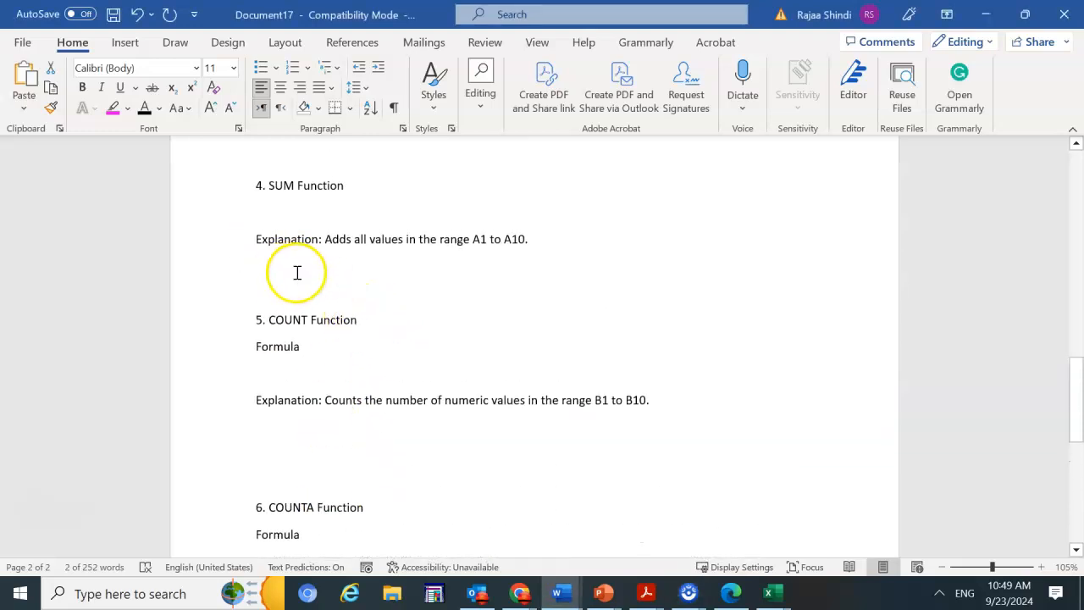
pyautogui.click(300, 270)
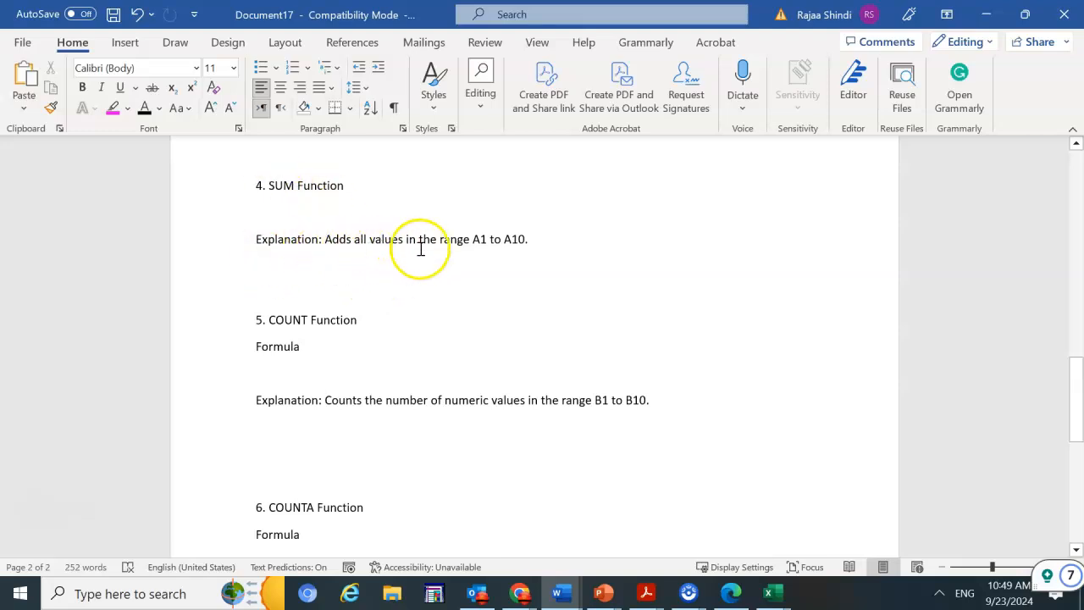
pyautogui.write('=')
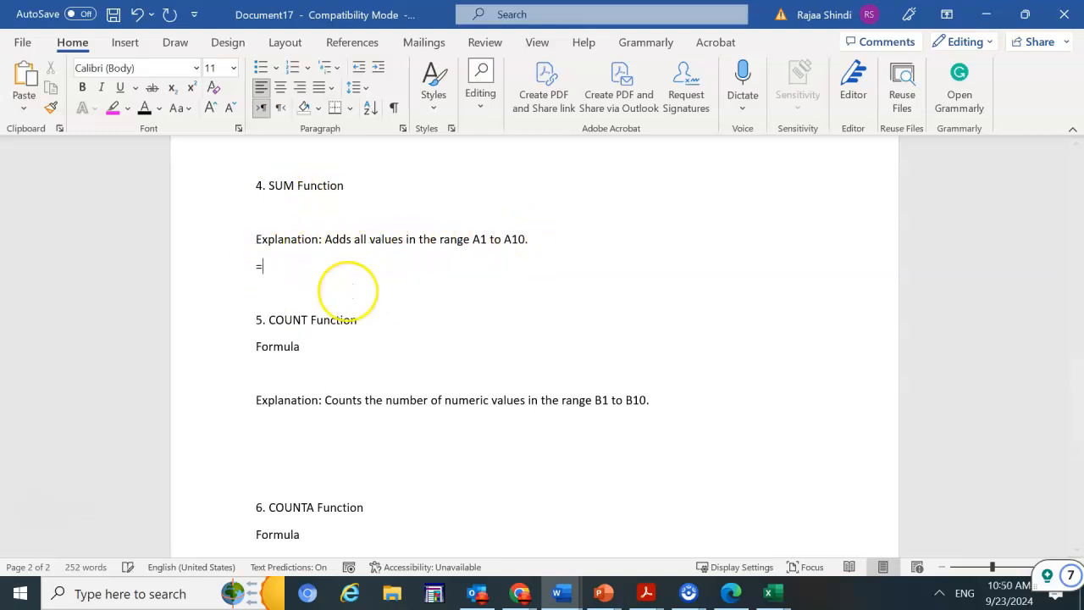
pyautogui.write('sum(A1:')
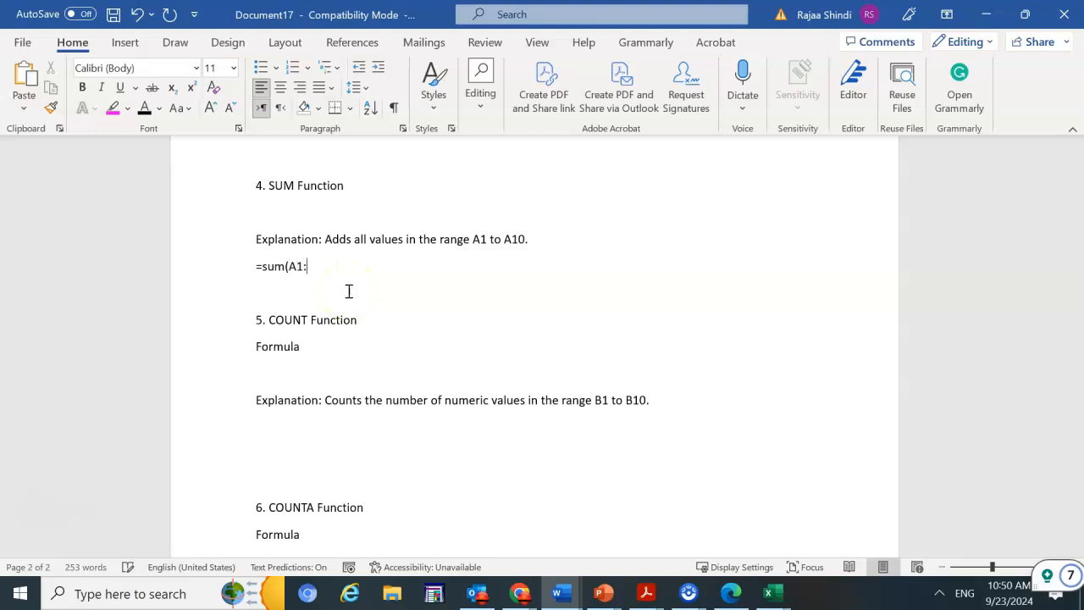
pyautogui.write('A10)')
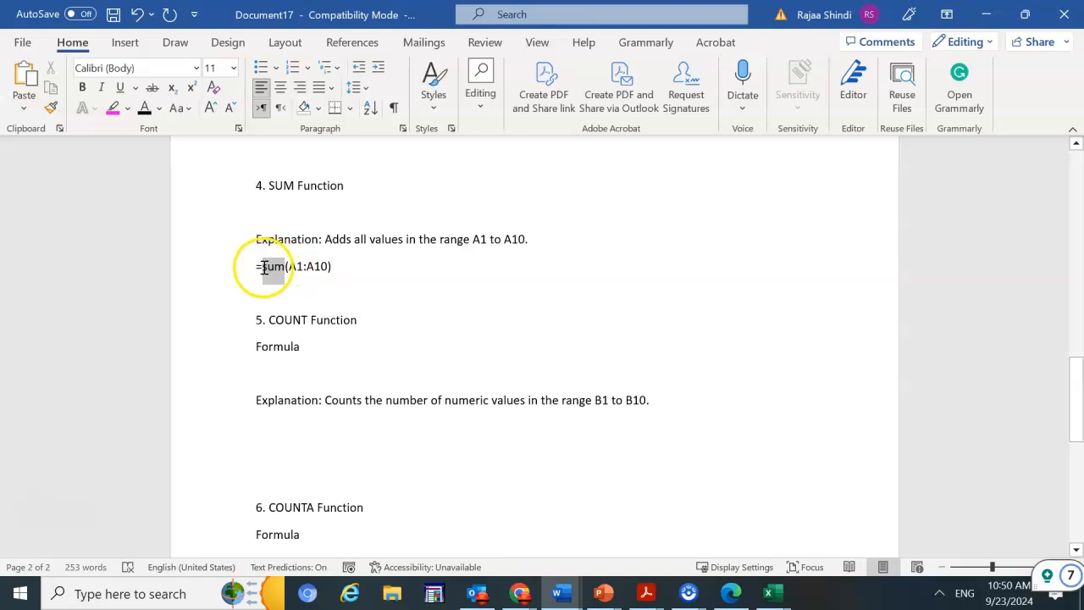
pyautogui.doubleClick(266, 269)
pyautogui.click(373, 296)
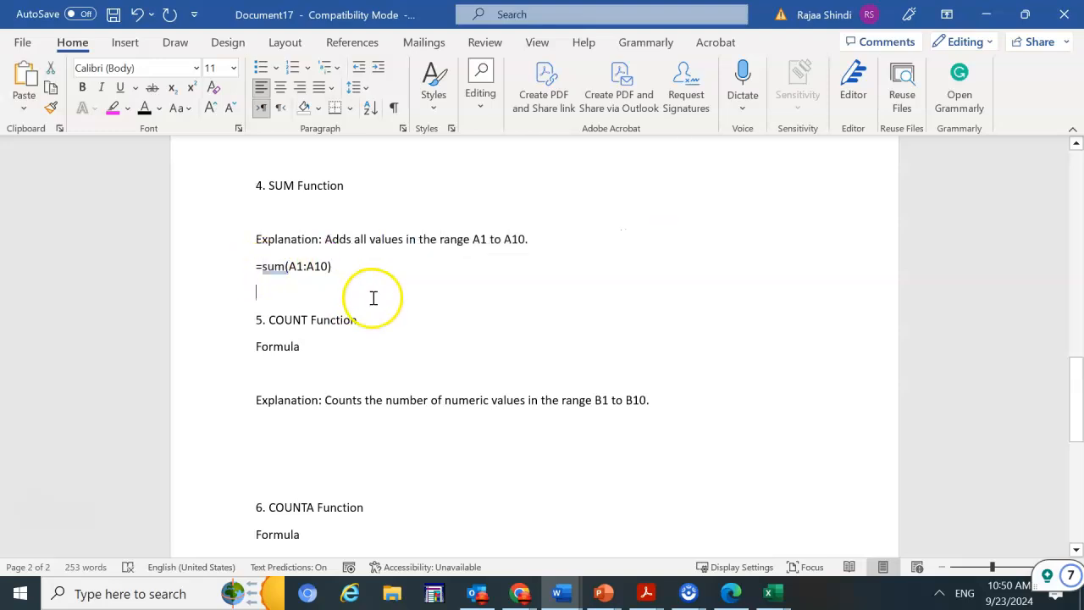
# Step: Write the formula =Count(B1:B10) below the COUNT Function explanation and select the words "numeric values" in that explanation
pyautogui.scroll(-2, 343, 339)
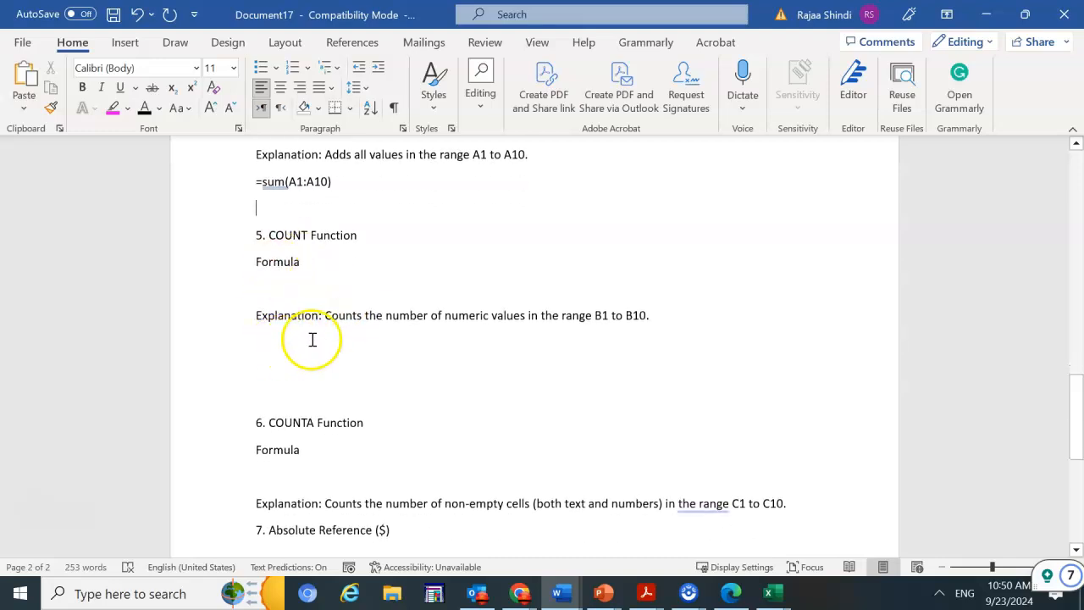
pyautogui.click(288, 358)
pyautogui.write('=')
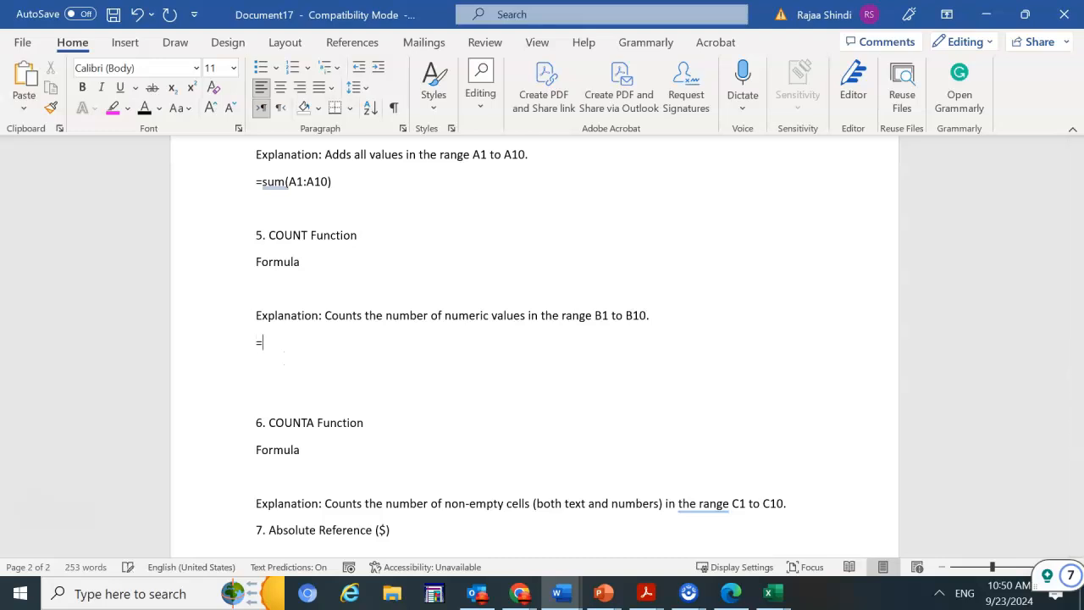
pyautogui.write('Count(B1:B10)')
pyautogui.moveTo(471, 310)
pyautogui.mouseDown()
pyautogui.moveTo(525, 315)
pyautogui.moveTo(453, 316)
pyautogui.mouseUp()
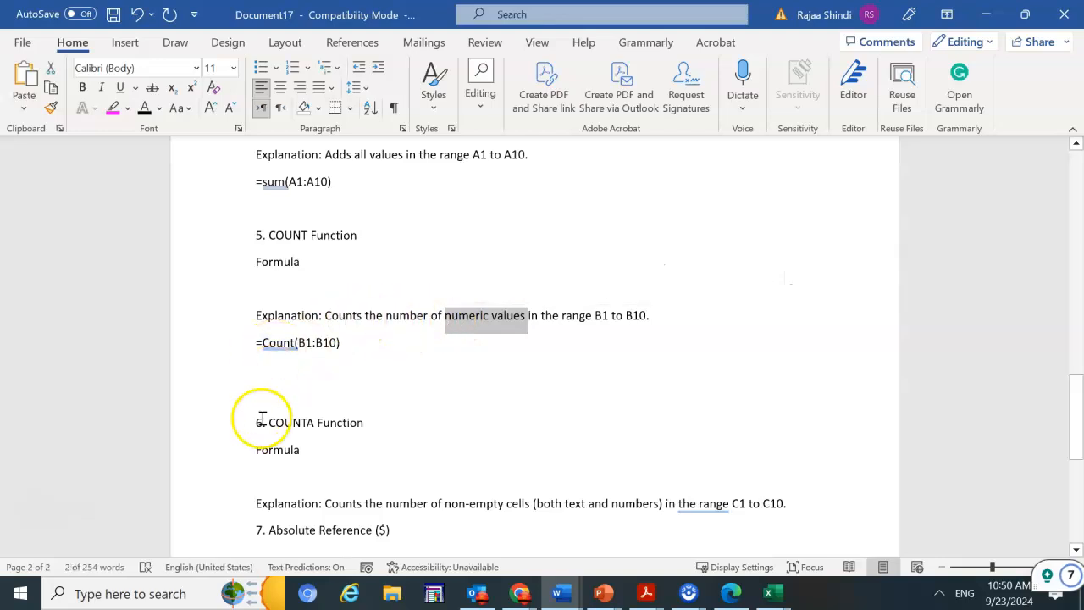
# Step: Write the formula =counta(C1:C10) on the line below the COUNTA Function explanation
pyautogui.click(261, 482)
pyautogui.scroll(-3, 261, 482)
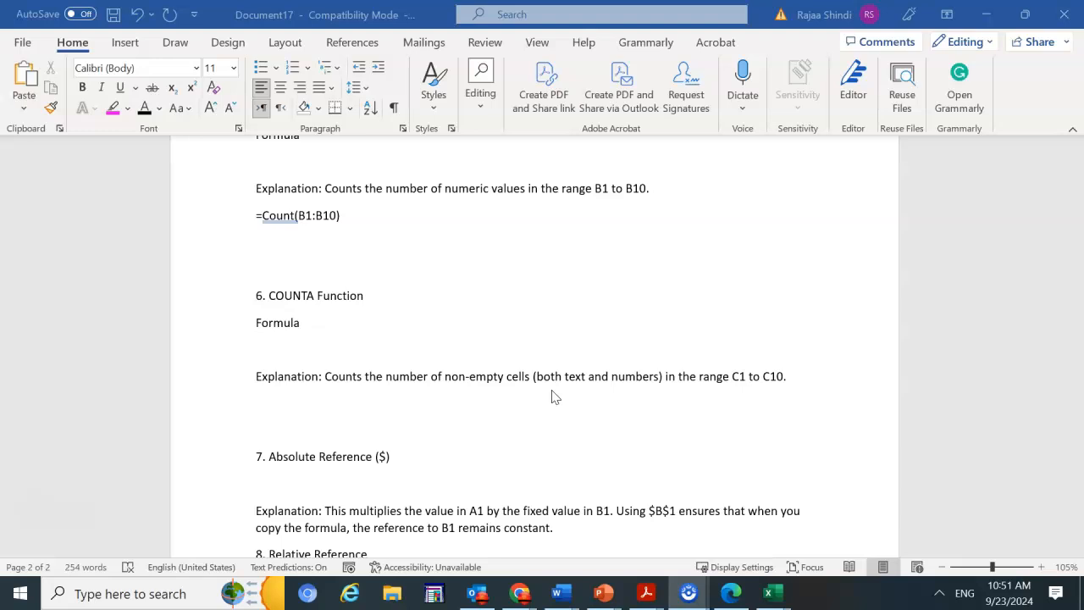
pyautogui.click(293, 403)
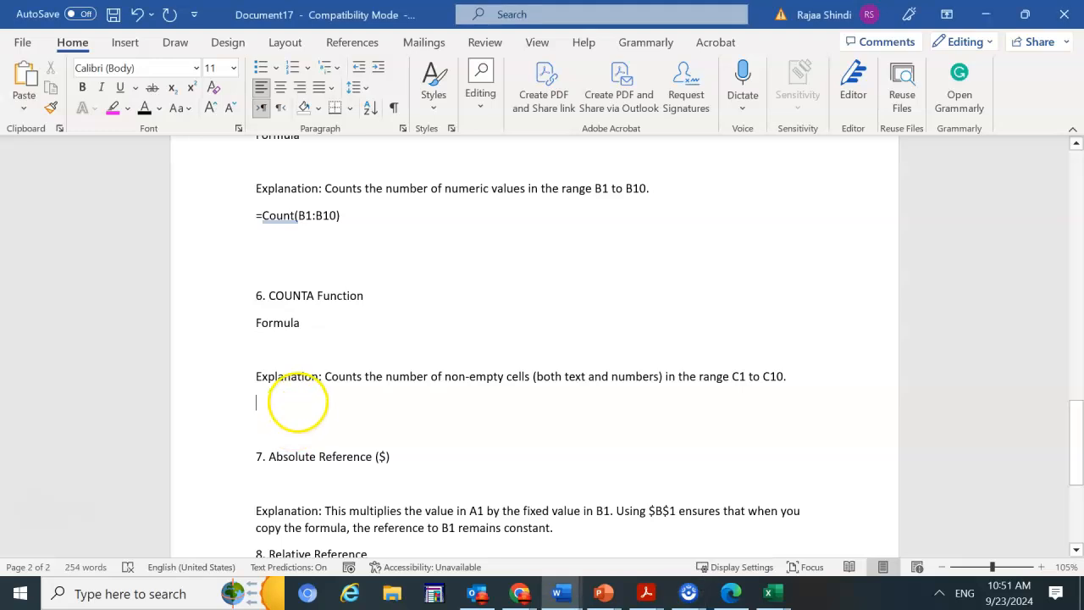
pyautogui.write('=co')
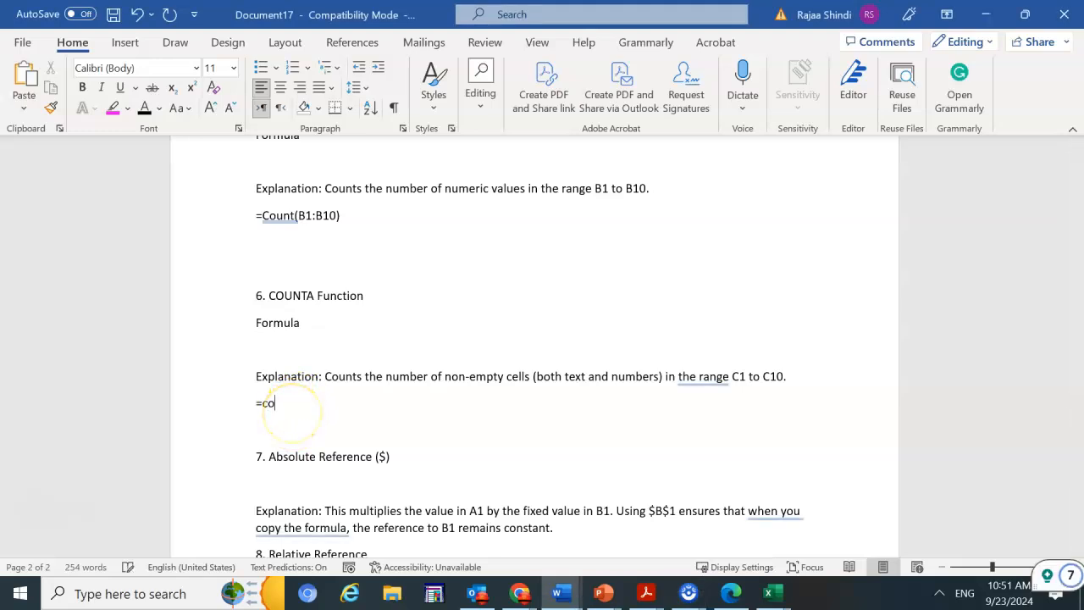
pyautogui.write('unta(C1')
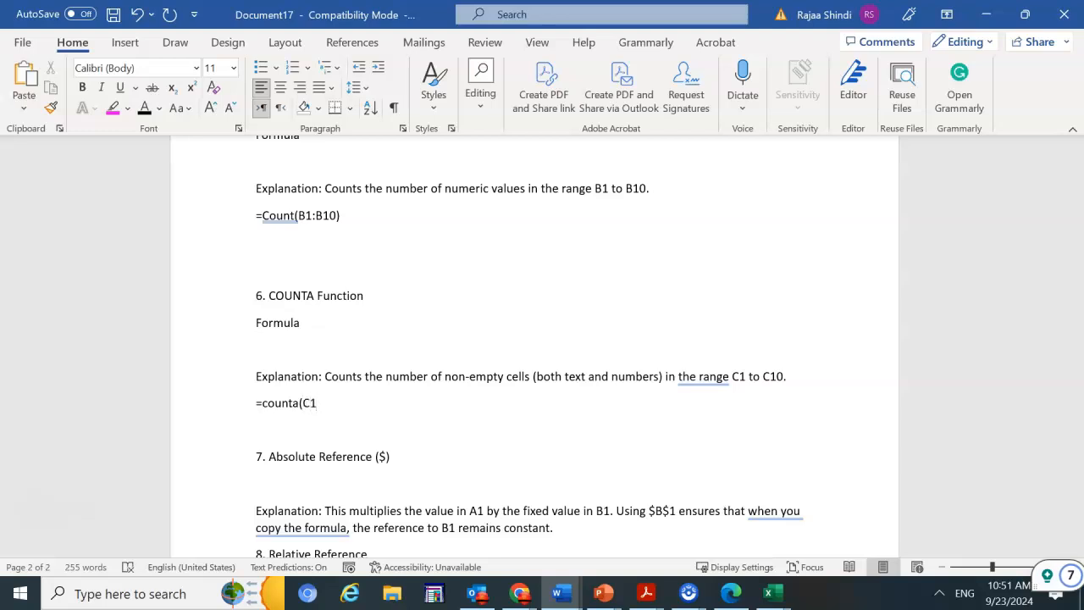
pyautogui.write(':C10)')
pyautogui.click(290, 425)
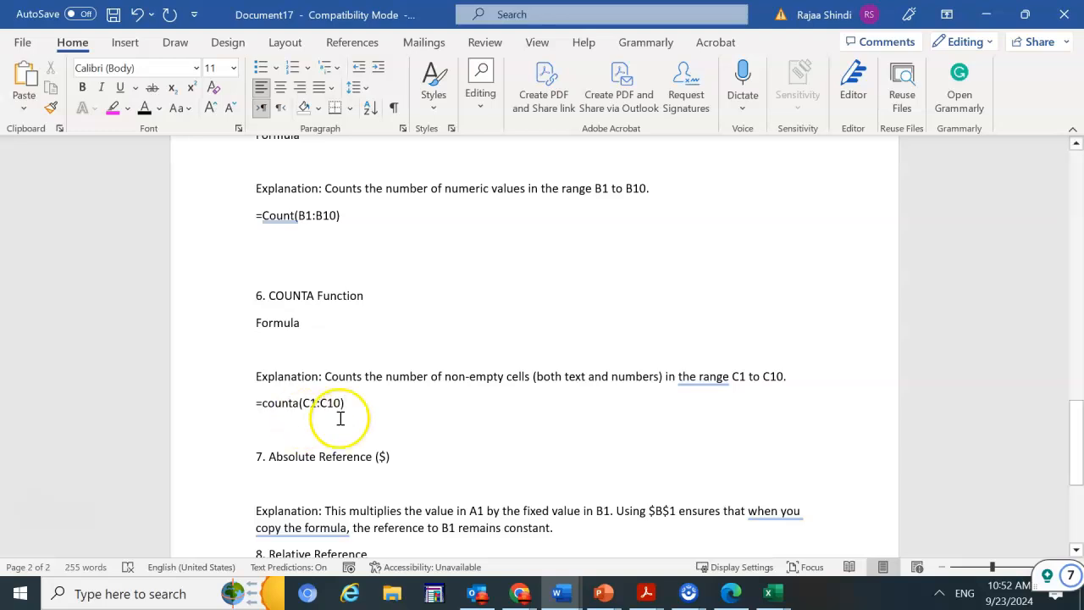
pyautogui.click(288, 434)
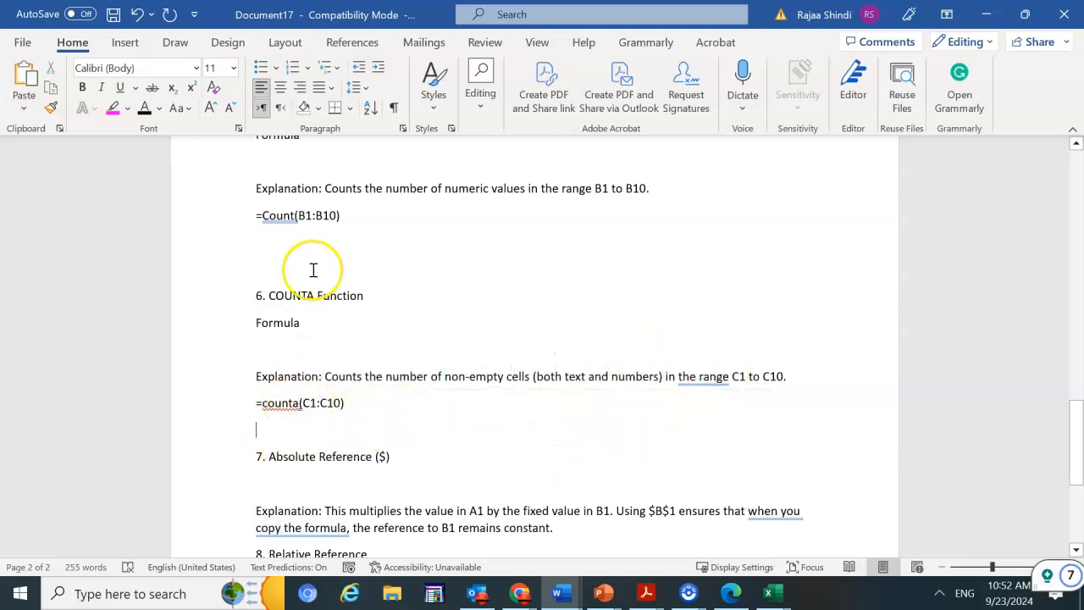
# Step: Examine the Absolute, Relative and Mixed Reference sections, picking out the Absolute Reference heading and its dollar sign
pyautogui.scroll(-3, 351, 461)
pyautogui.scroll(-4, 343, 438)
pyautogui.scroll(2, 321, 393)
pyautogui.click(288, 283)
pyautogui.moveTo(372, 257); pyautogui.dragTo(283, 264)
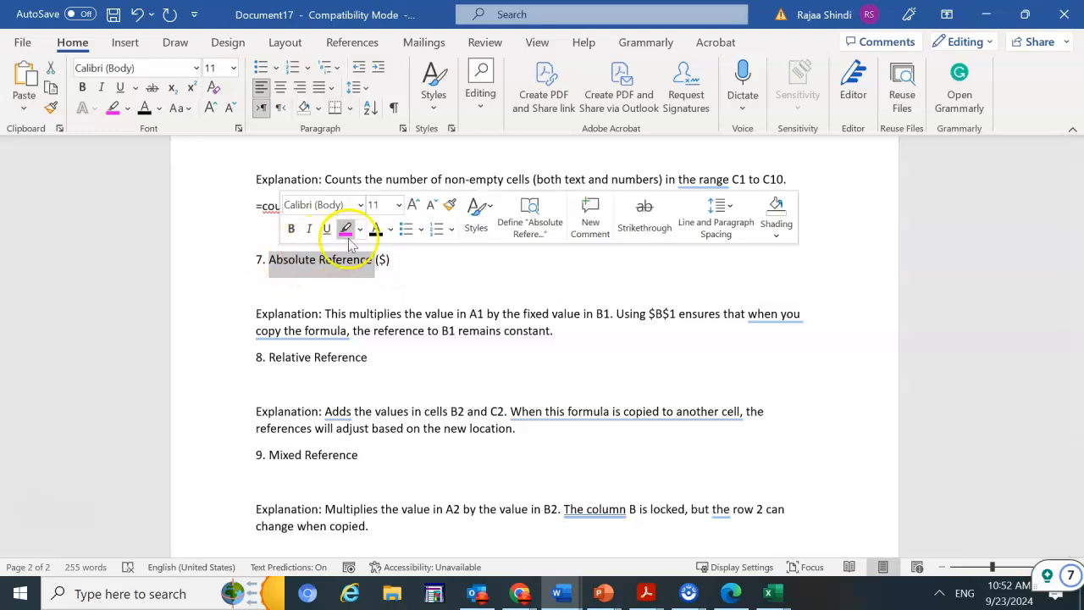
pyautogui.click(310, 284)
pyautogui.moveTo(315, 260); pyautogui.dragTo(273, 268)
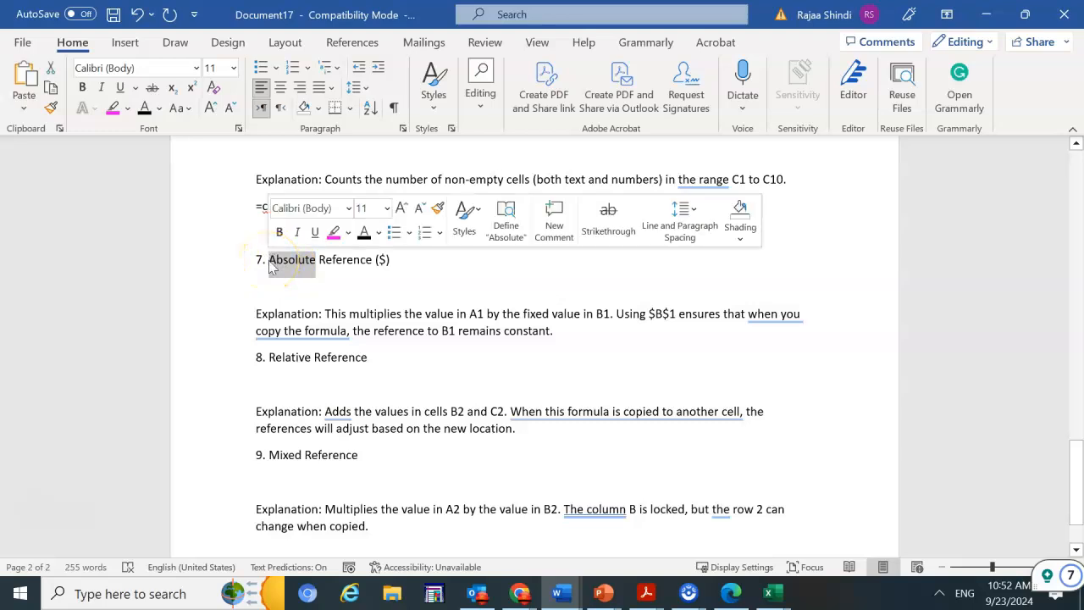
pyautogui.moveTo(387, 261); pyautogui.dragTo(375, 262)
pyautogui.scroll(-2, 325, 415)
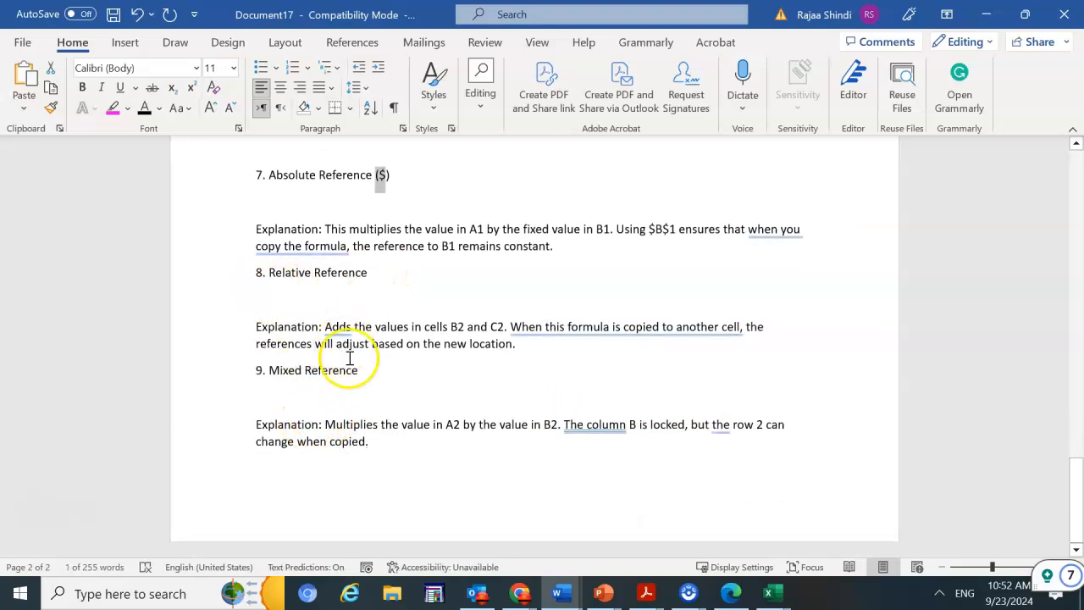
pyautogui.scroll(2, 350, 365)
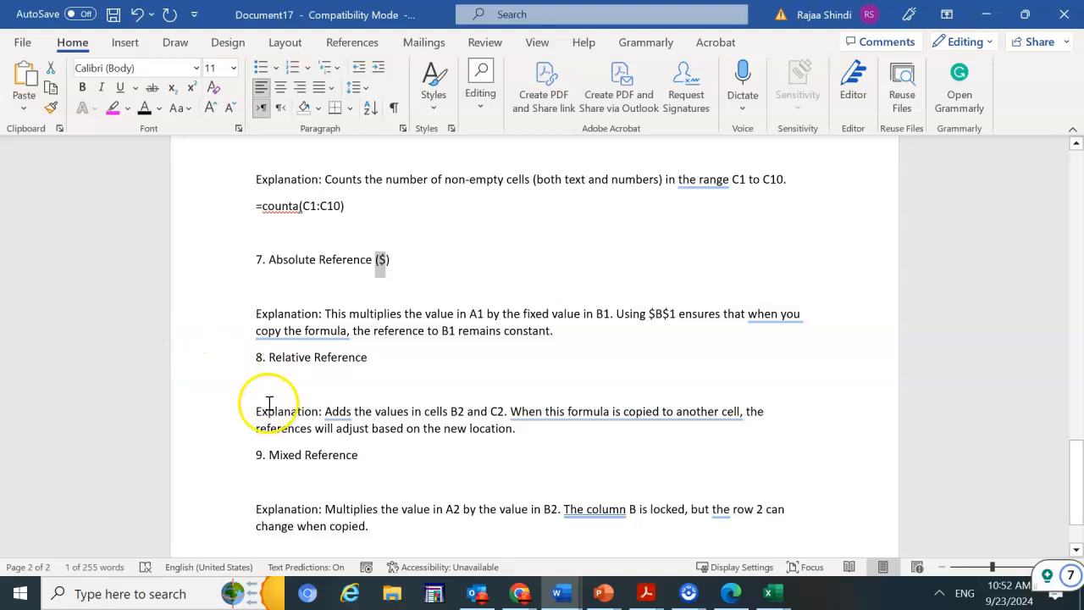
# Step: Add the formulas =A1*$B$1 and =A2*$B$1 on separate lines below the Absolute Reference explanation
pyautogui.click(586, 329)
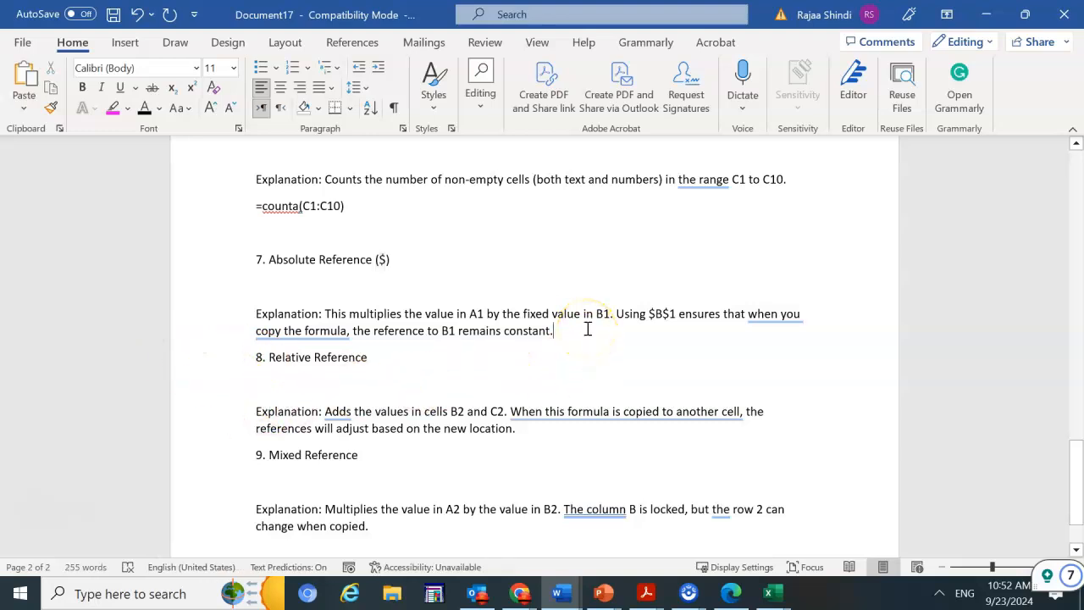
pyautogui.press('Return')
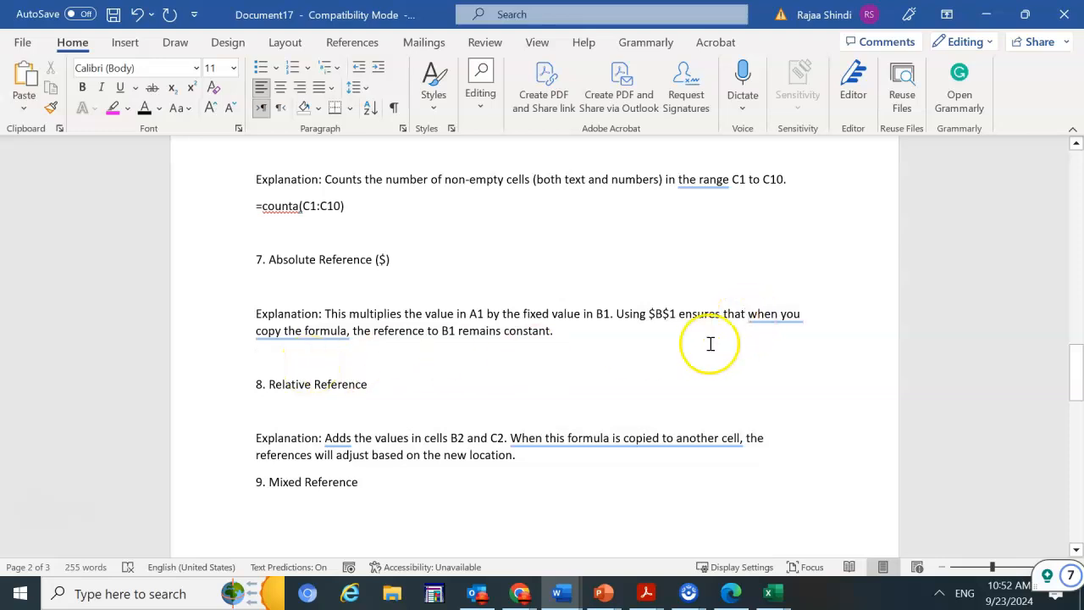
pyautogui.write('=')
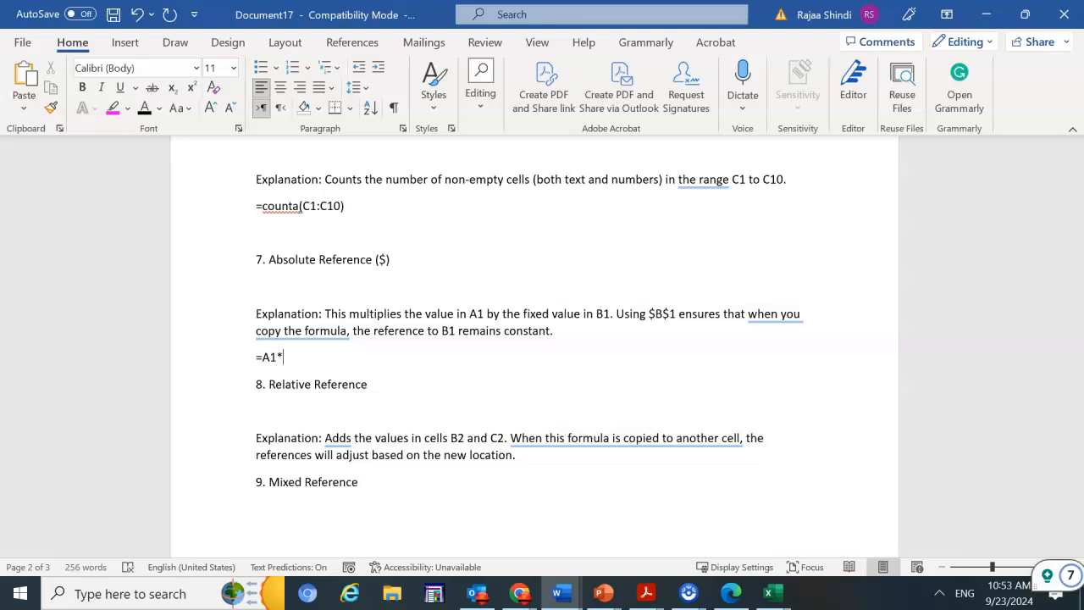
pyautogui.press('BackSpace')
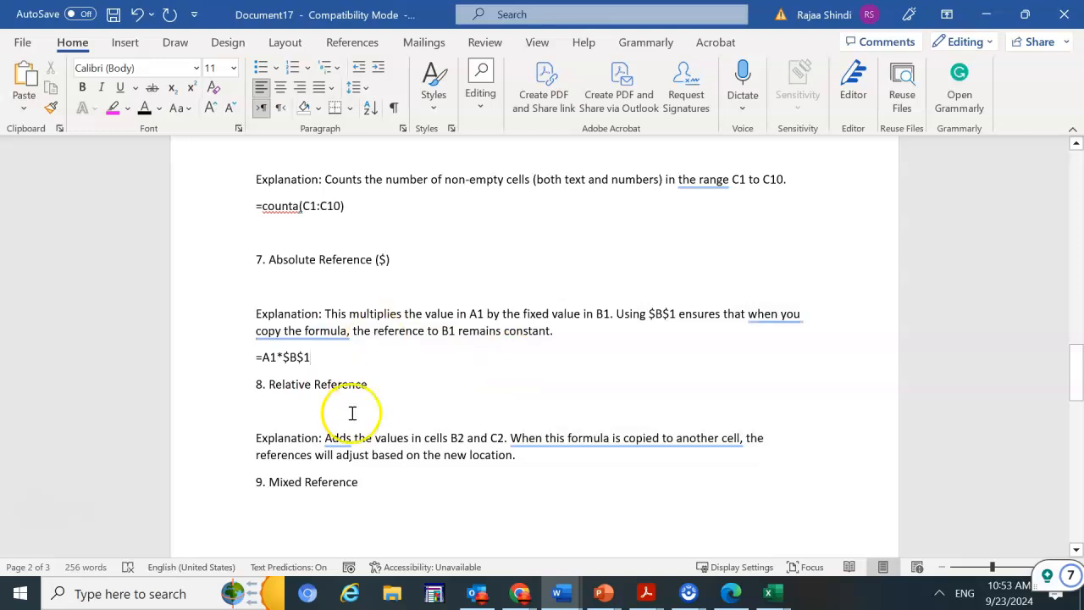
pyautogui.moveTo(315, 357); pyautogui.dragTo(265, 357)
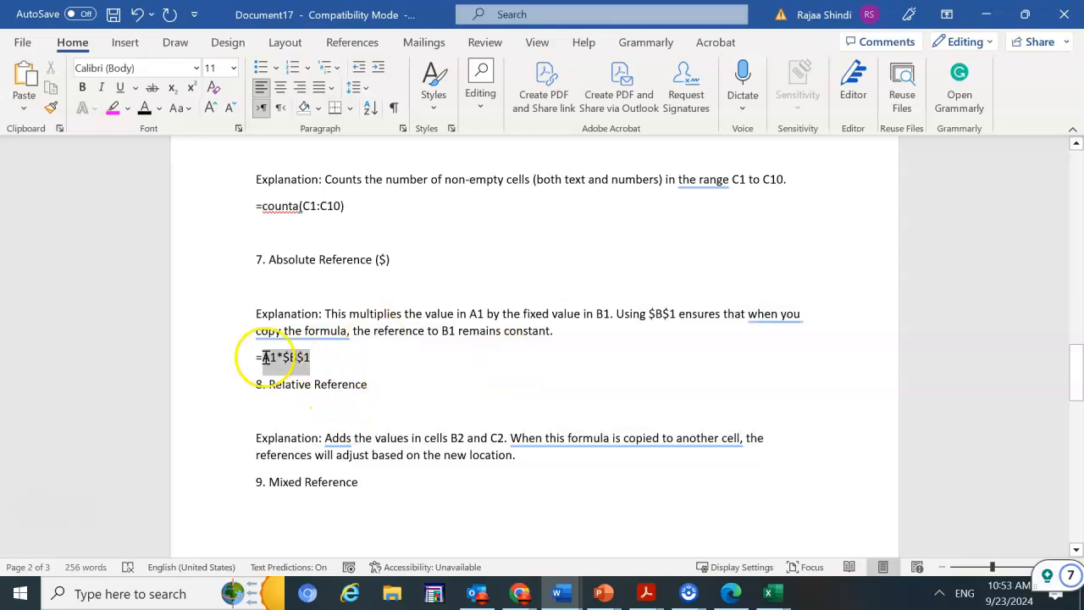
pyautogui.click(327, 362)
pyautogui.press('Return')
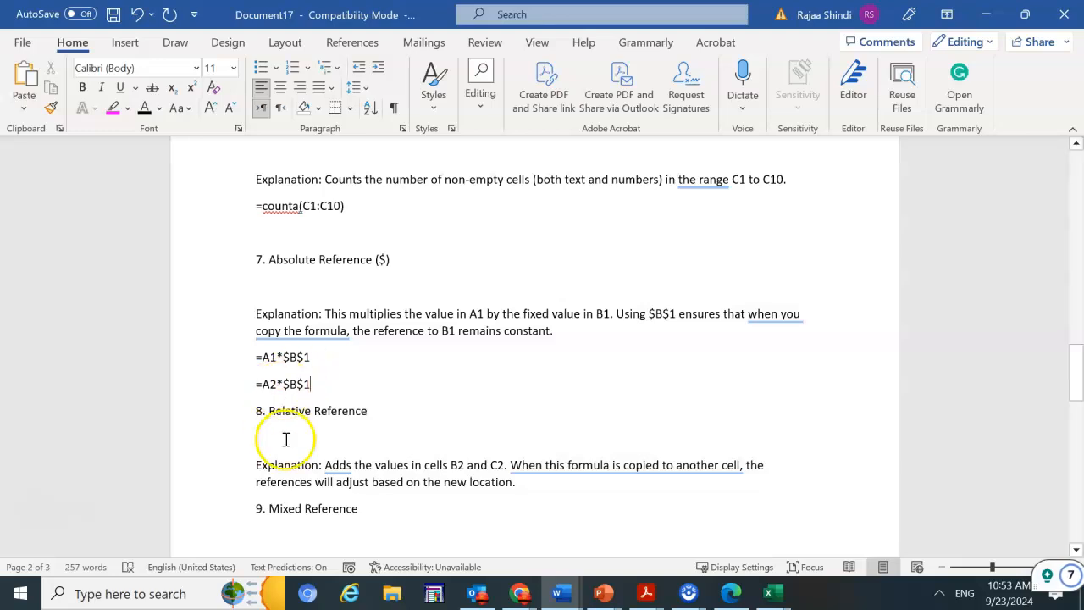
# Step: Add the formulas =B2+C2 and =B3+C3 on separate lines below the Relative Reference explanation
pyautogui.scroll(-1, 285, 438)
pyautogui.click(287, 400)
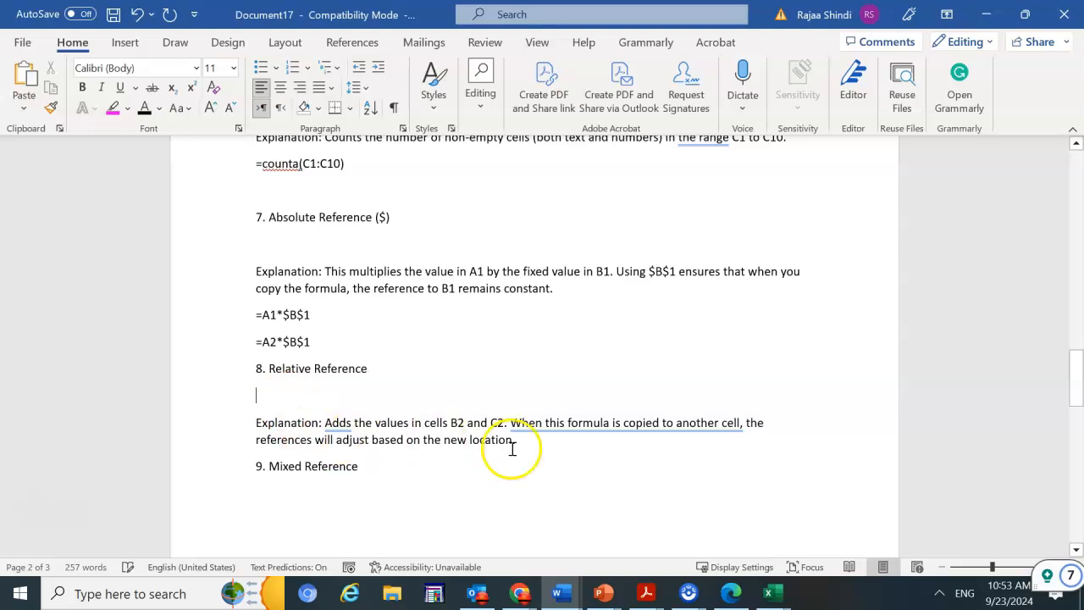
pyautogui.hotkey('ctrl', 'z')
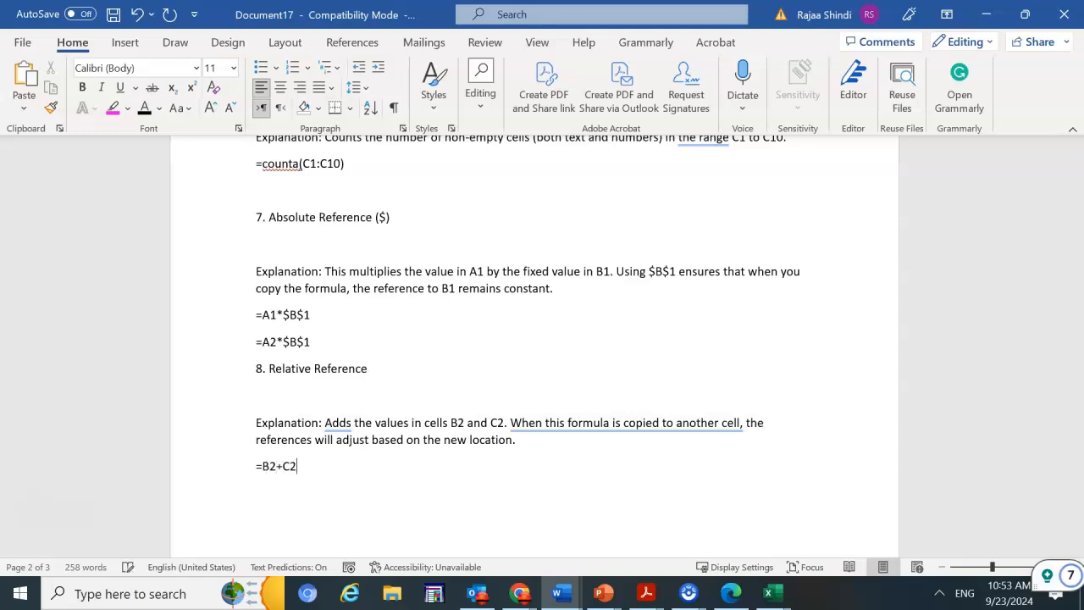
pyautogui.hotkey('ctrl', 'y')
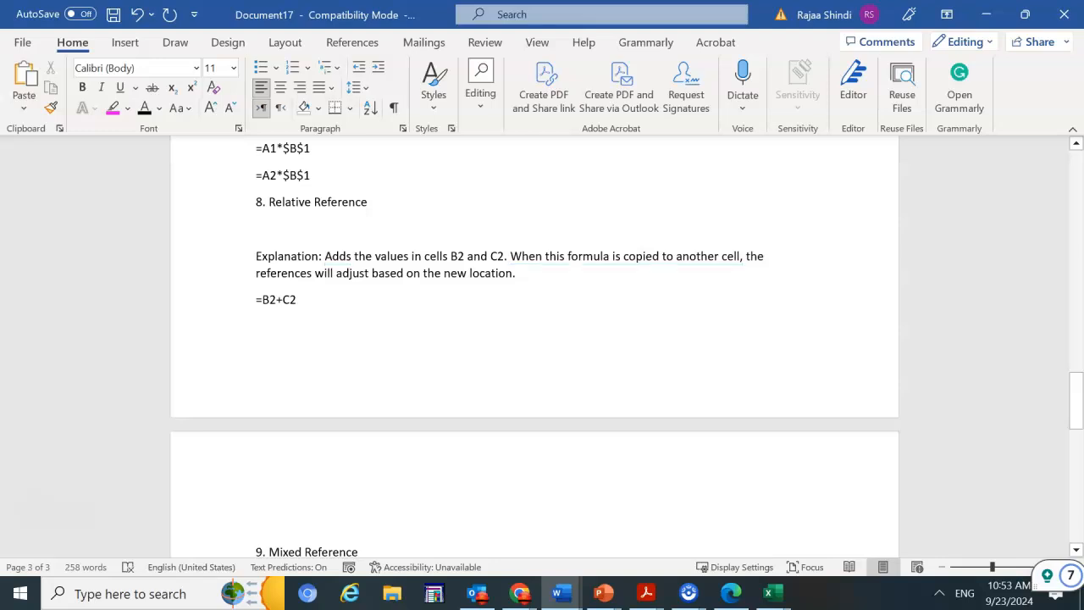
pyautogui.write('=')
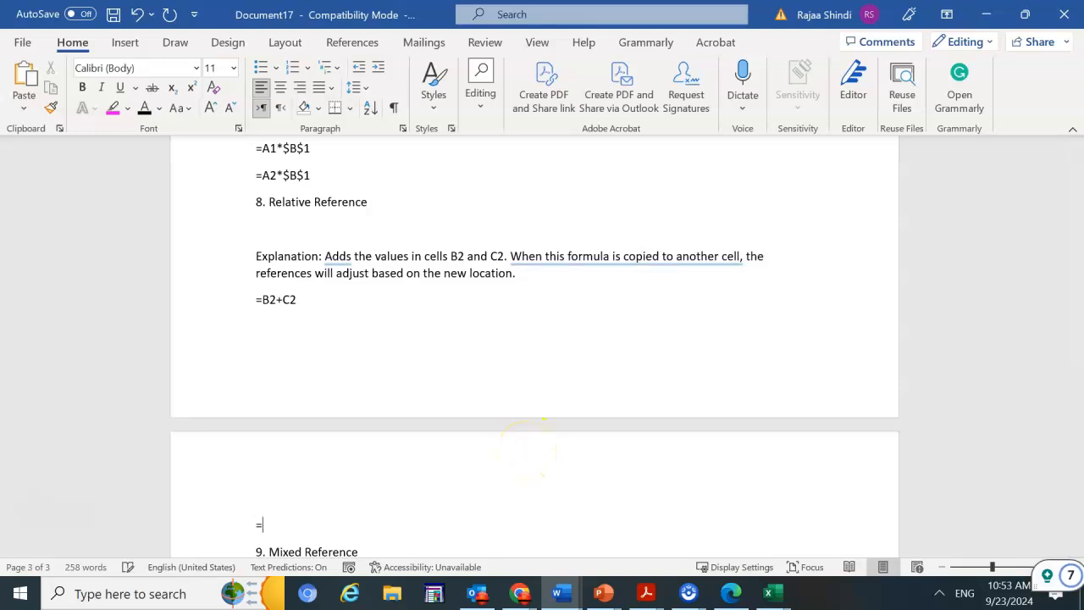
pyautogui.write('B3+C3')
pyautogui.press('Return')
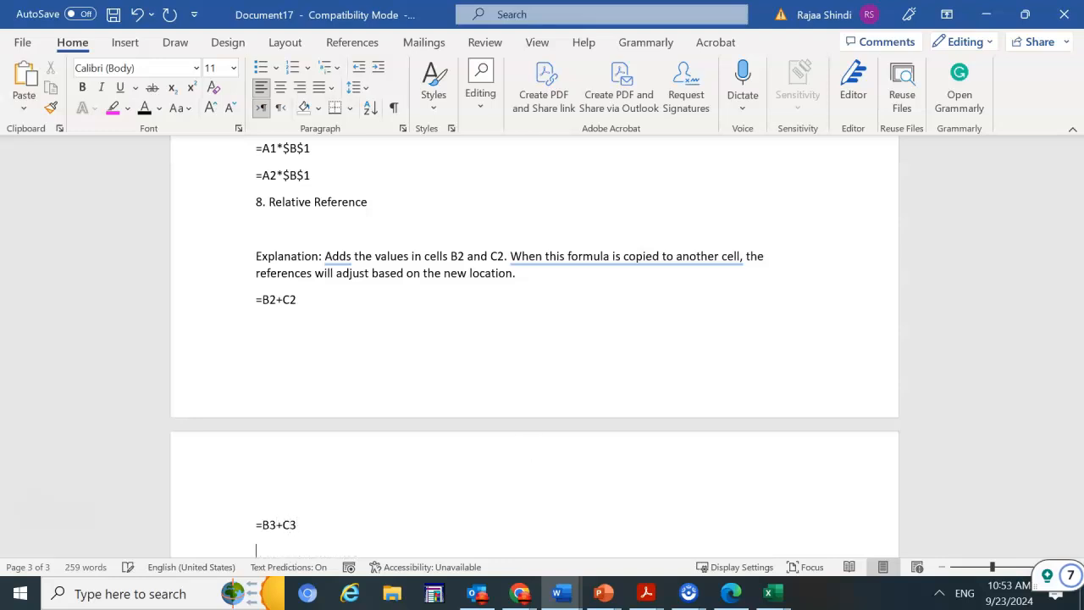
# Step: Write the formula =A2*$B2 on a new line below the Mixed Reference explanation
pyautogui.scroll(-3, 514, 448)
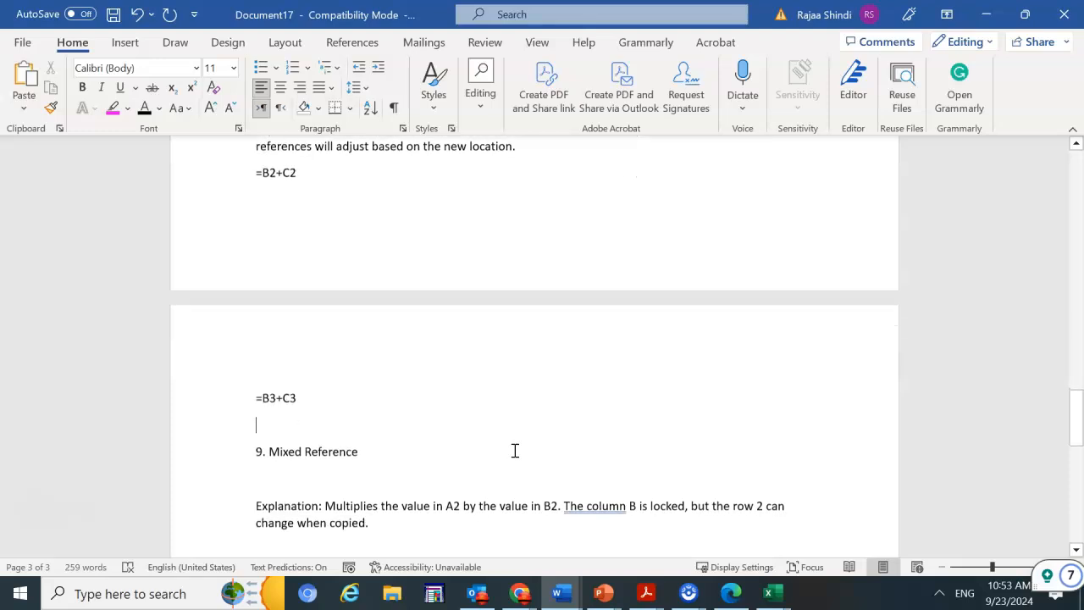
pyautogui.scroll(4, 491, 431)
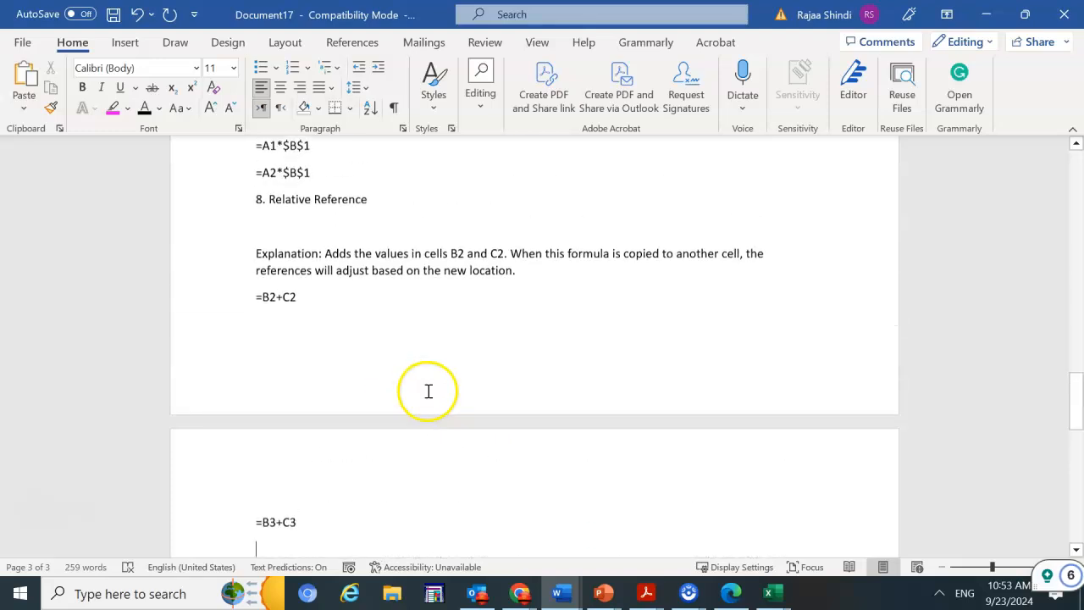
pyautogui.scroll(1, 293, 286)
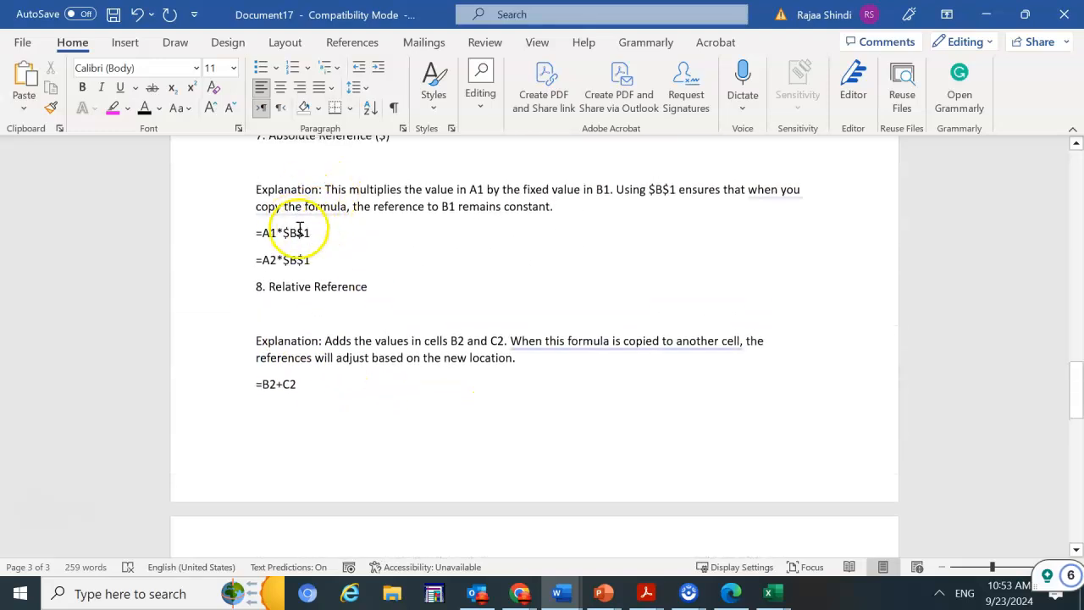
pyautogui.scroll(-8, 322, 351)
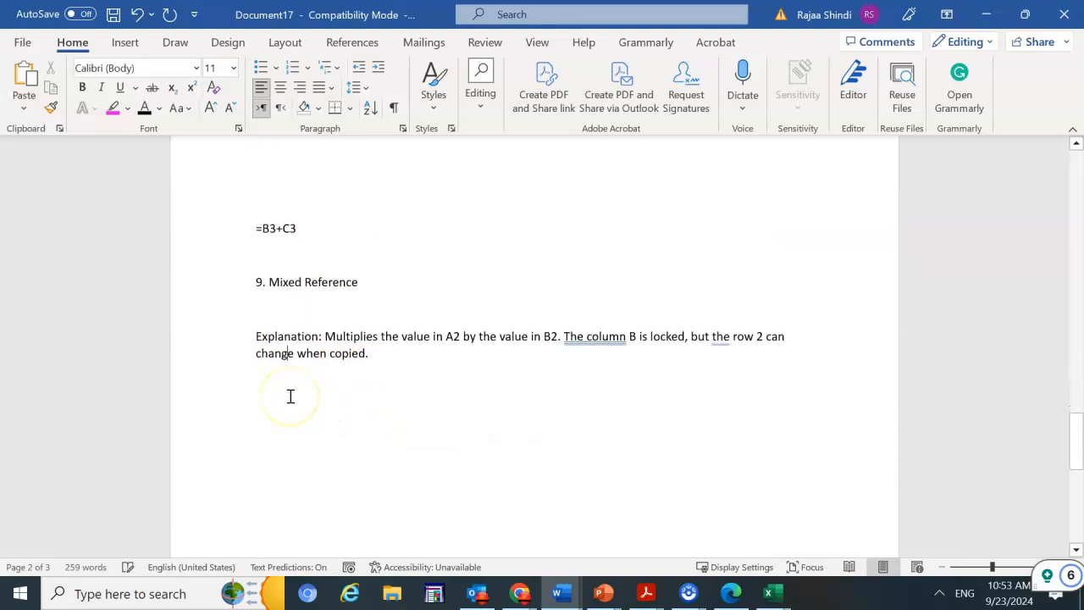
pyautogui.click(405, 352)
pyautogui.press('Return')
pyautogui.write('=')
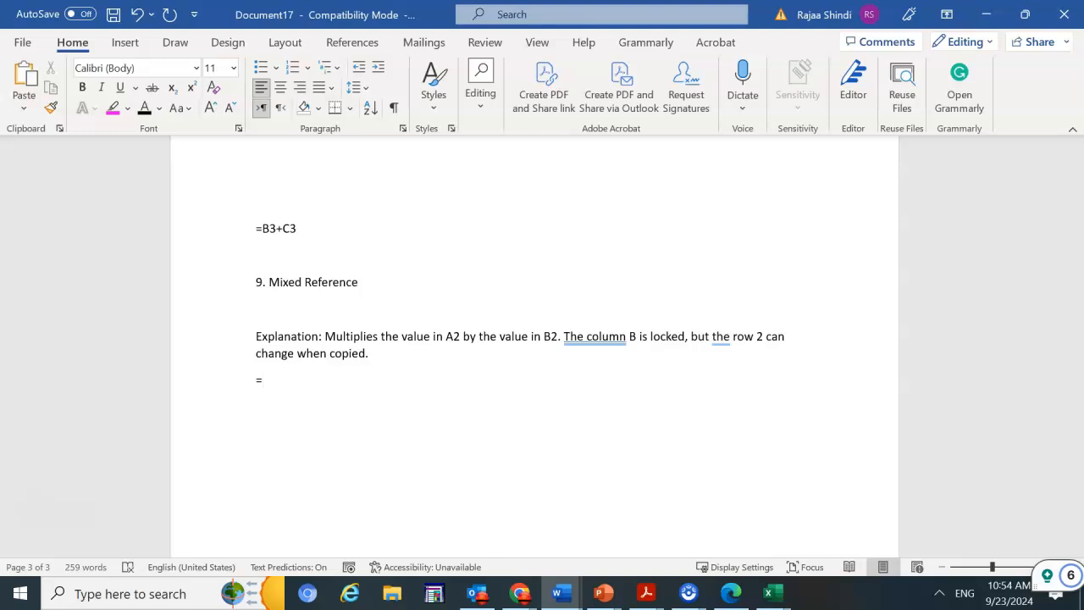
pyautogui.scroll(10, 530, 399)
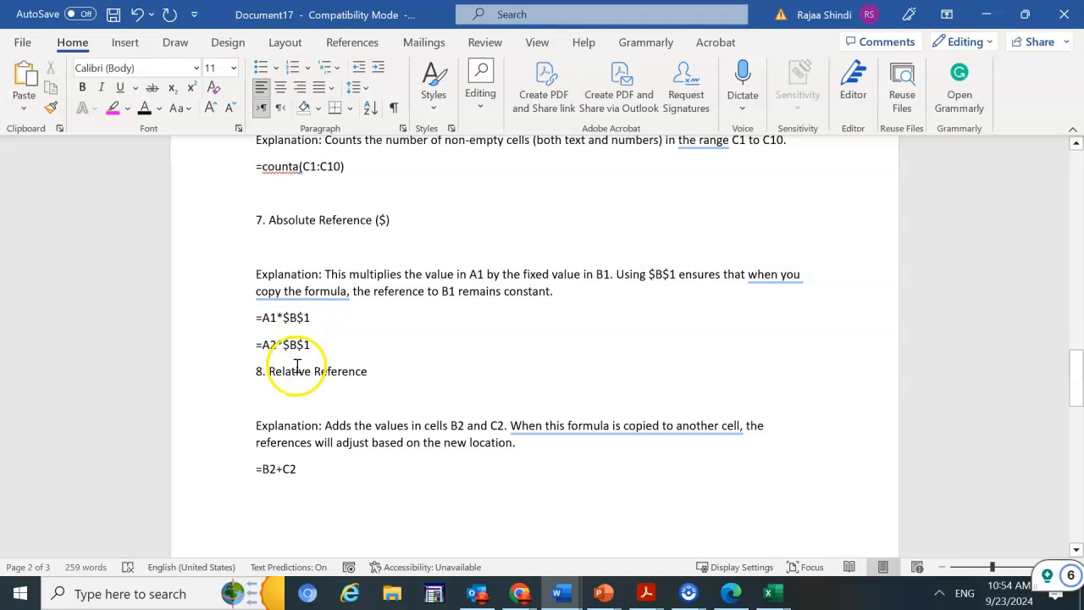
pyautogui.scroll(-4, 296, 365)
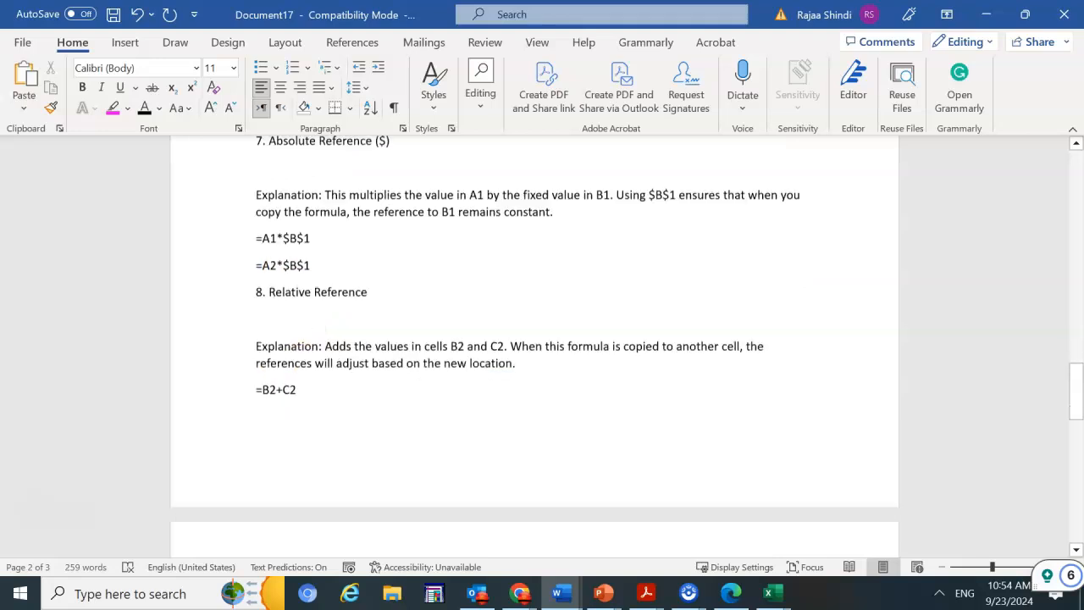
pyautogui.scroll(-5, 295, 366)
pyautogui.click(296, 380)
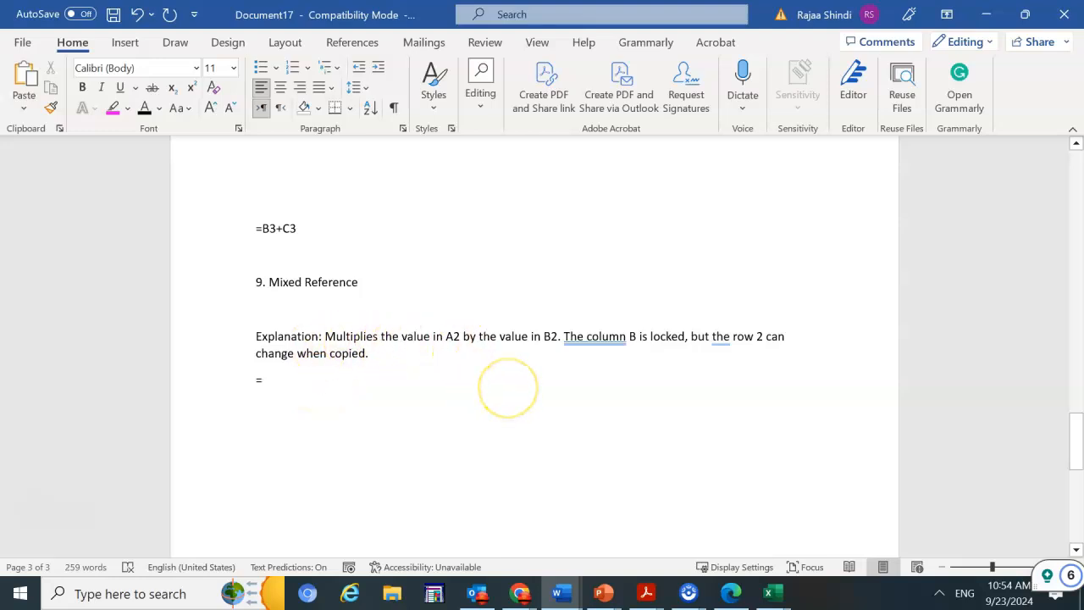
pyautogui.write('A2')
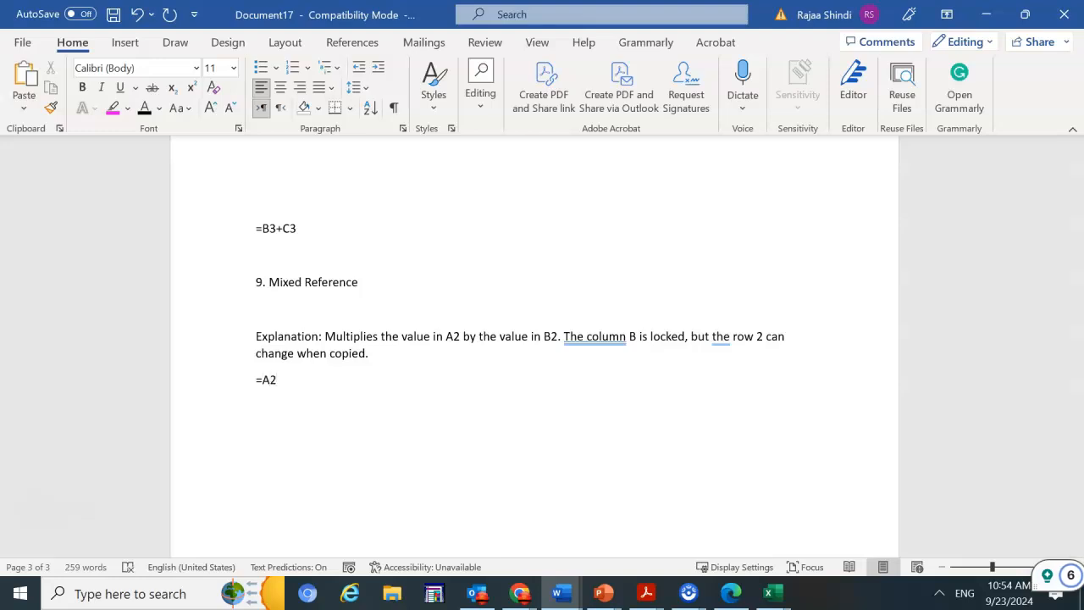
pyautogui.write('*')
pyautogui.write('$')
pyautogui.press('BackSpace')
pyautogui.write('$')
pyautogui.write('B')
pyautogui.write('2')
# Step: Add the copied-down version =A3*$B3 on the line below the first Mixed Reference formula
pyautogui.write('A3')
pyautogui.write('*')
pyautogui.write('$')
pyautogui.write('B3')
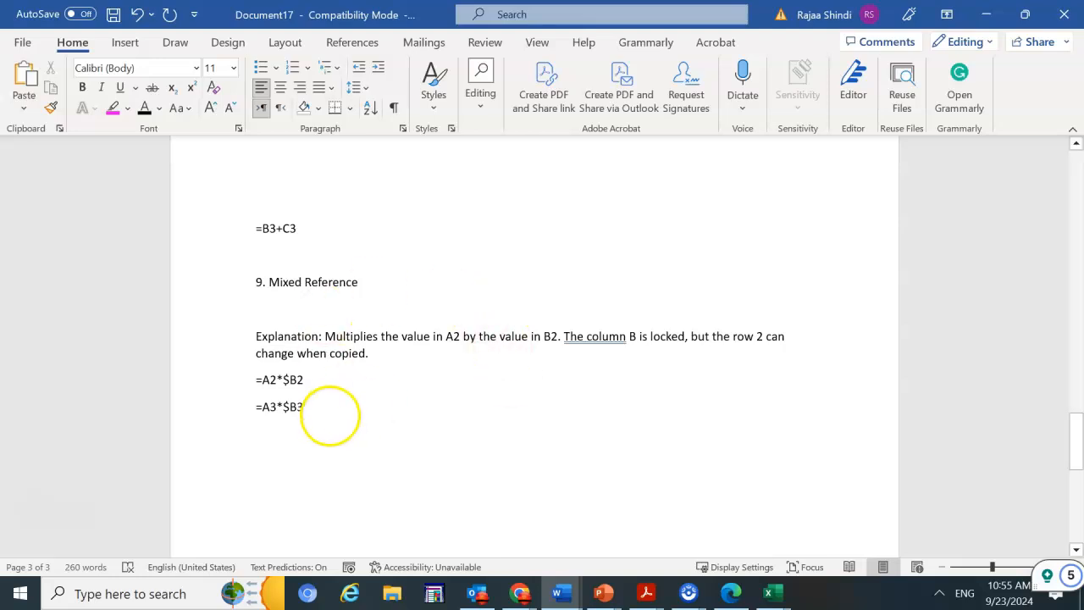
# Step: Re-examine the Absolute Reference formulas, picking out the $B$1 part of the second one for comparison with the mixed references
pyautogui.scroll(2, 312, 407)
pyautogui.scroll(2, 311, 403)
pyautogui.scroll(-3, 310, 401)
pyautogui.scroll(4, 310, 401)
pyautogui.scroll(3, 313, 402)
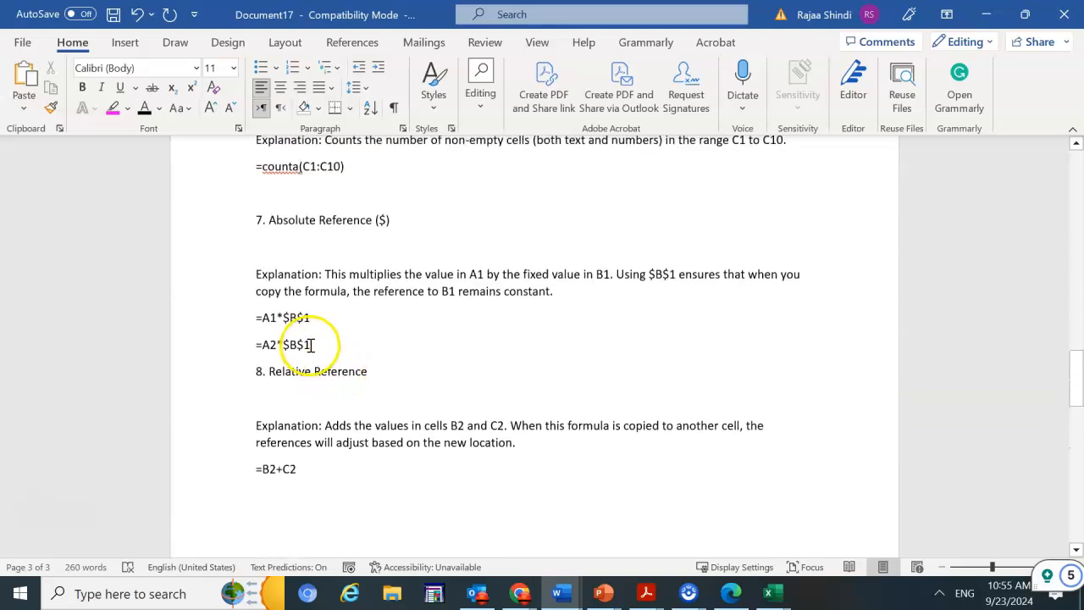
pyautogui.moveTo(309, 346); pyautogui.dragTo(278, 346)
pyautogui.click(486, 398)
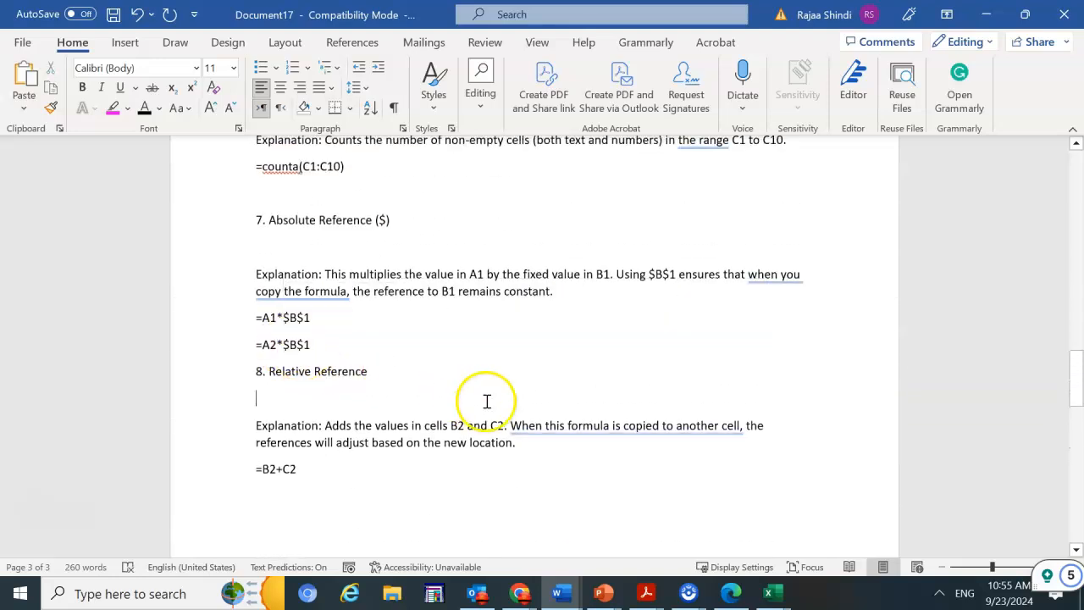
# Step: Review the completed worksheet from the reference sections back to the IF Function section at its beginning
pyautogui.scroll(2, 487, 401)
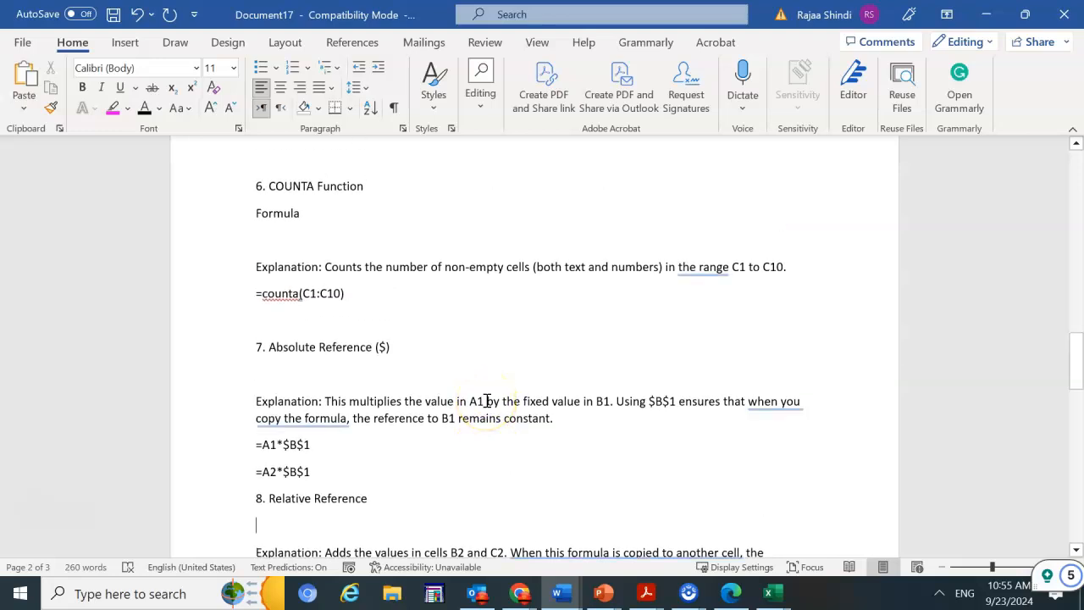
pyautogui.scroll(-10, 487, 400)
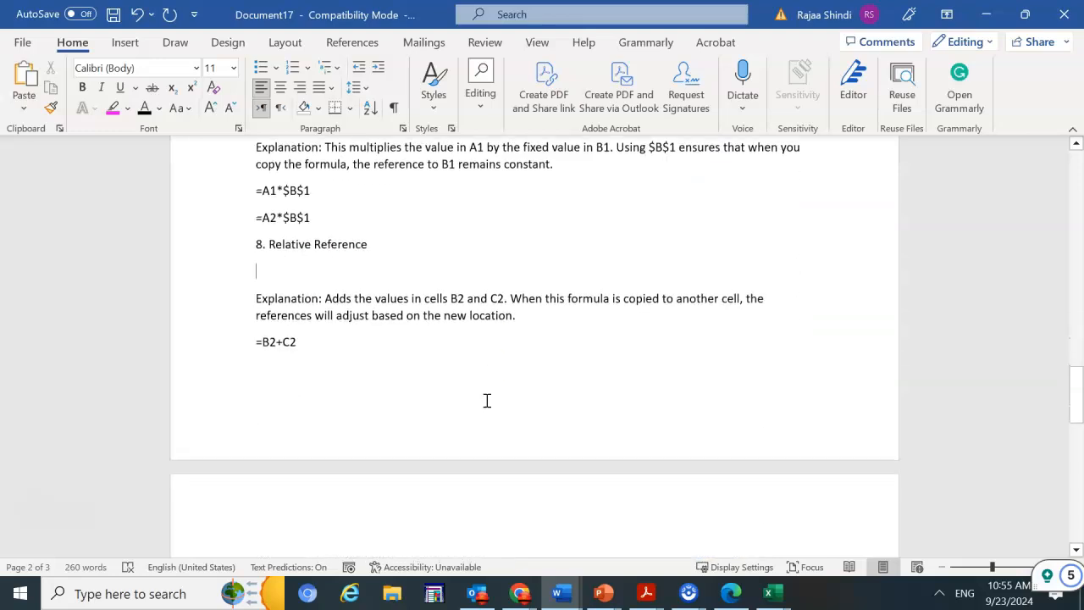
pyautogui.scroll(-4, 487, 400)
pyautogui.scroll(10, 487, 399)
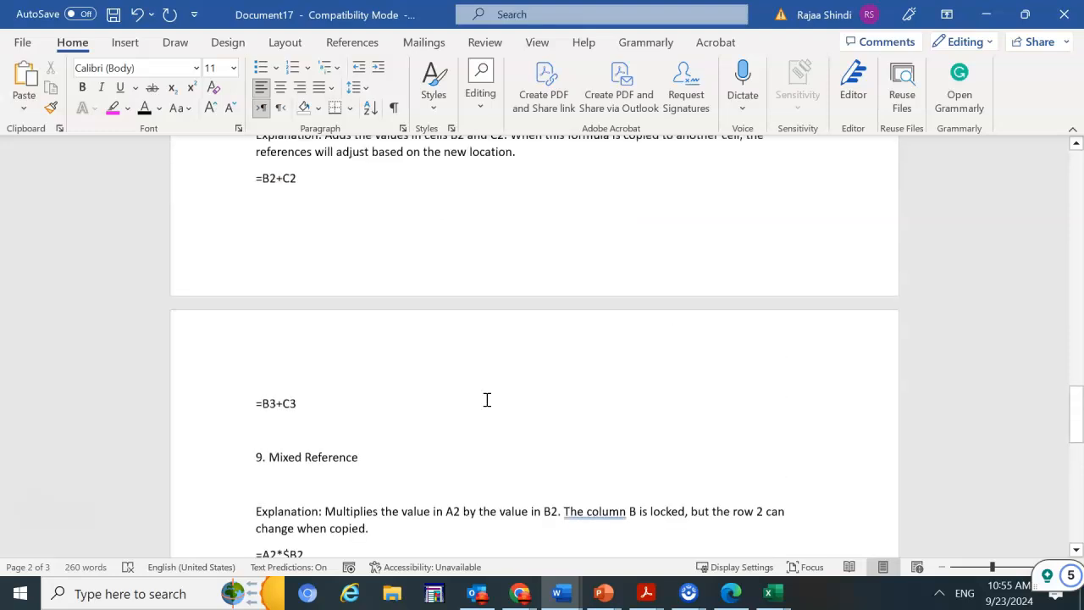
pyautogui.scroll(20, 487, 400)
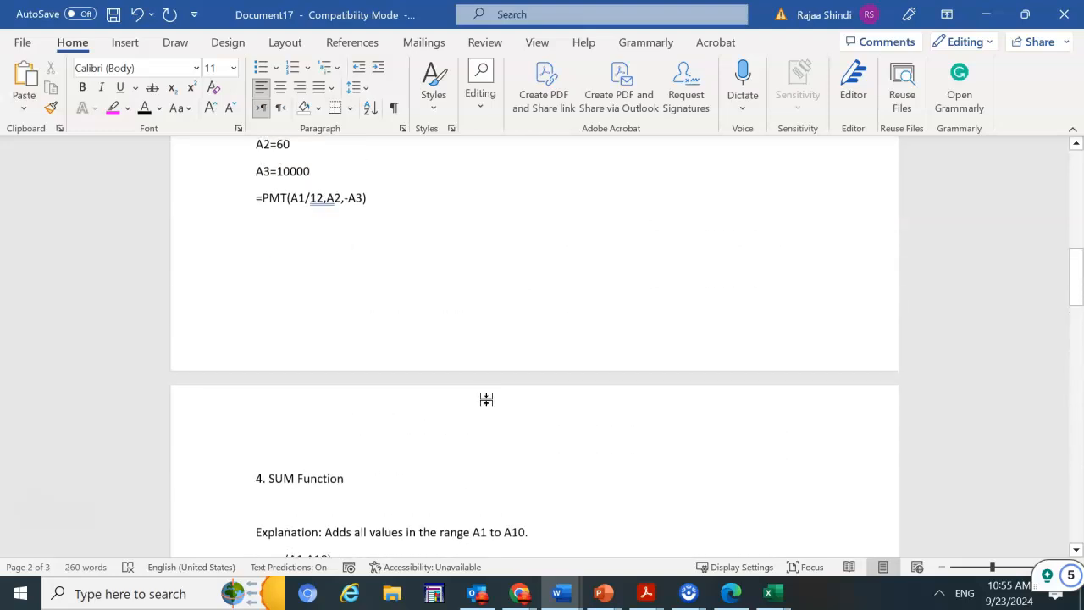
pyautogui.scroll(12, 487, 399)
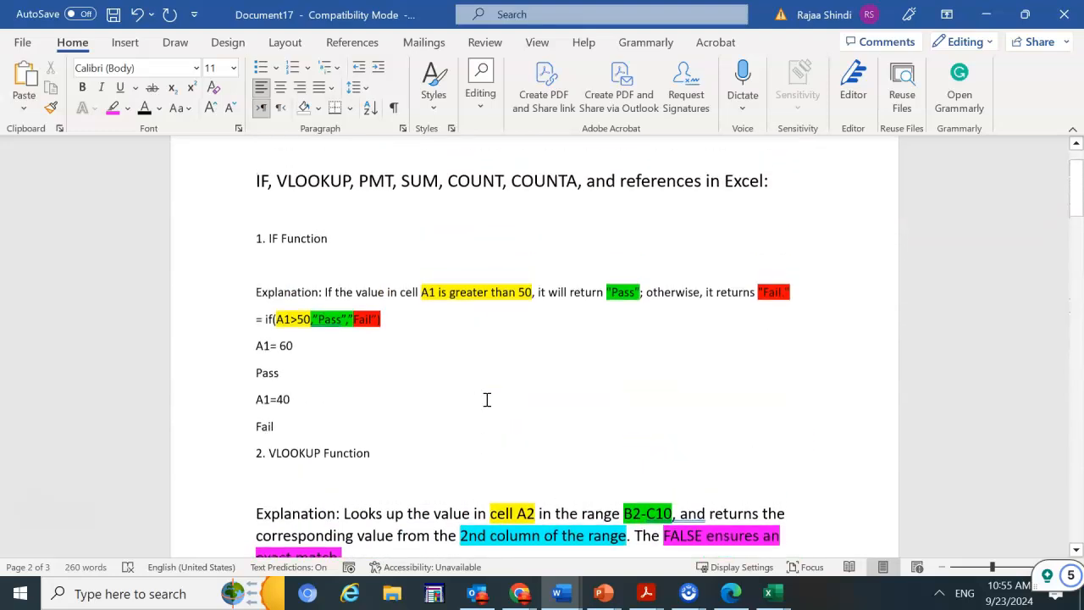
pyautogui.scroll(-3, 486, 399)
pyautogui.click(480, 395)
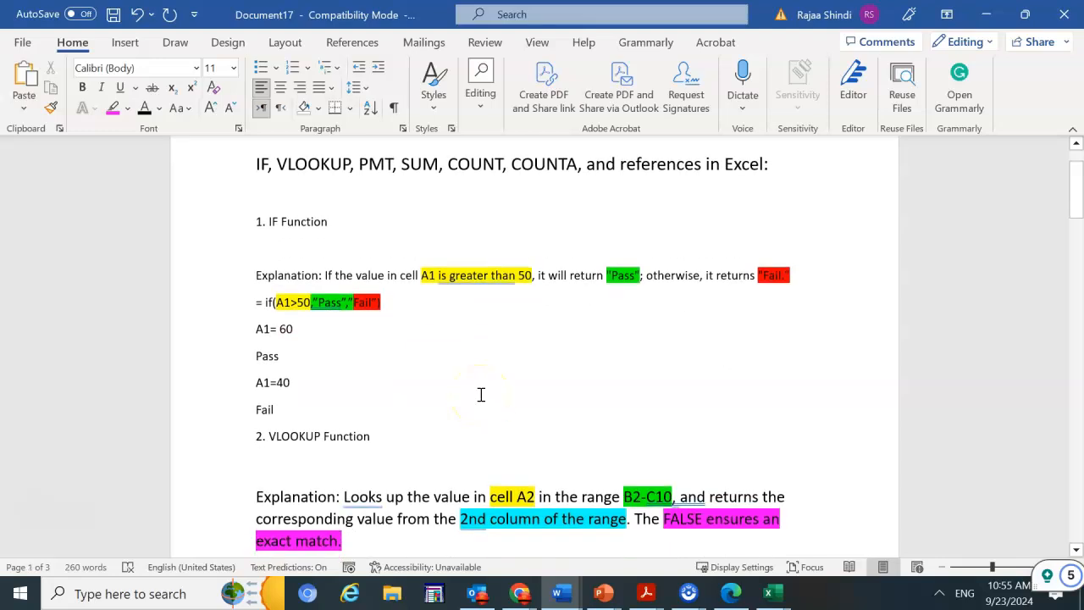